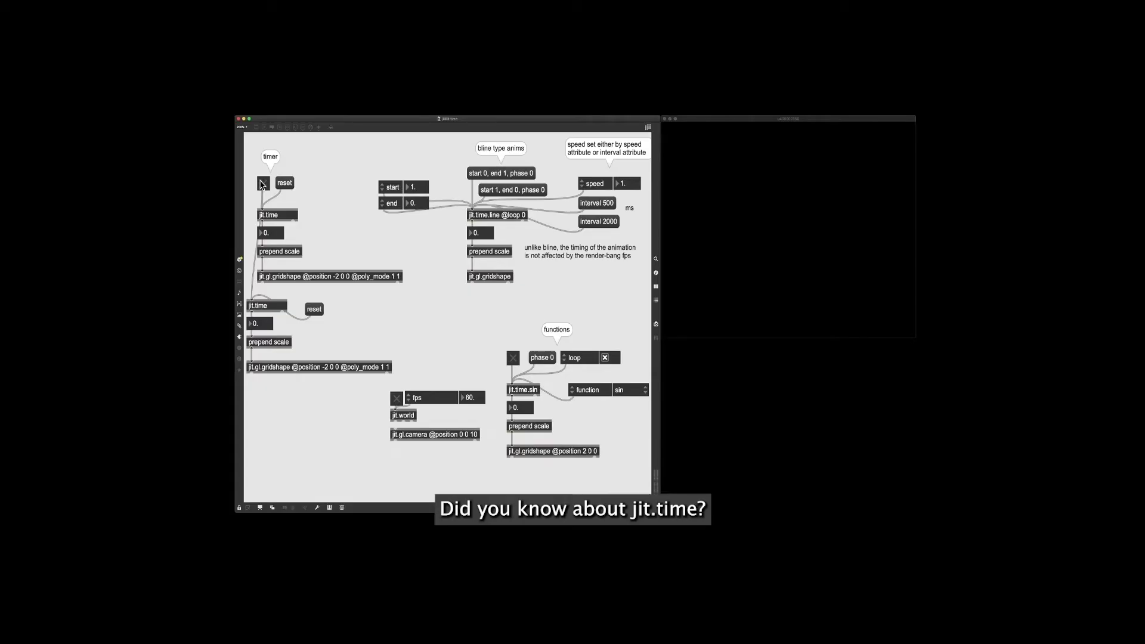
# Start jit.world rendering with its toggle and drag the fps number box to a new value.
pyautogui.click(396, 398)
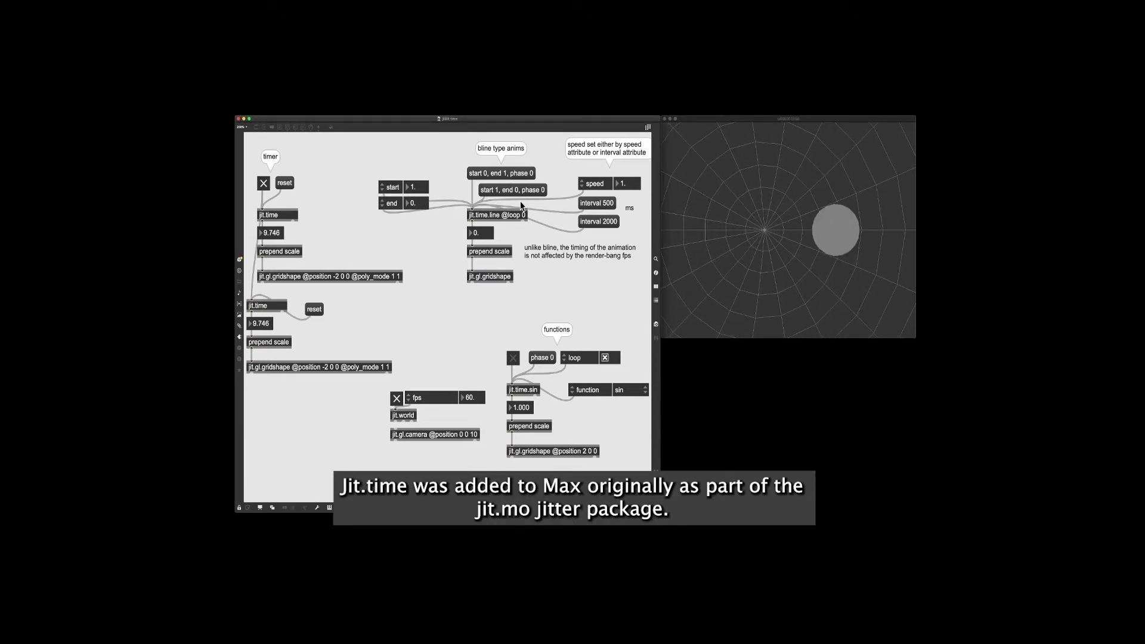
pyautogui.moveTo(473, 397); pyautogui.dragTo(472, 421)
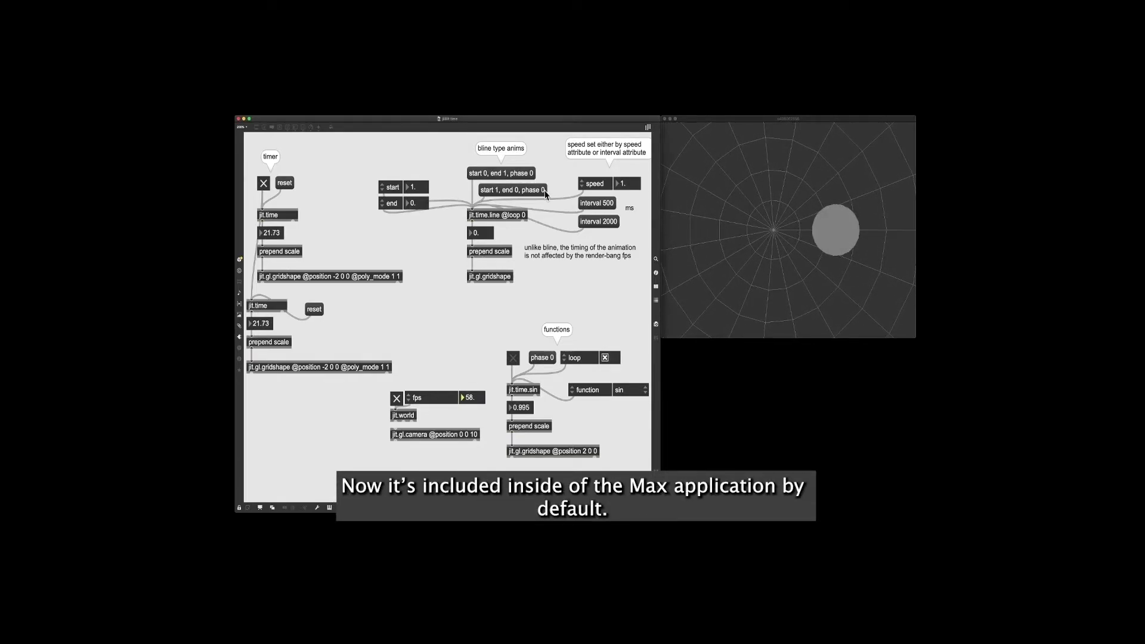
# Toggle the jit.time.sin animation on and off, then ramp the line from 0 to 1 and back.
pyautogui.click(512, 357)
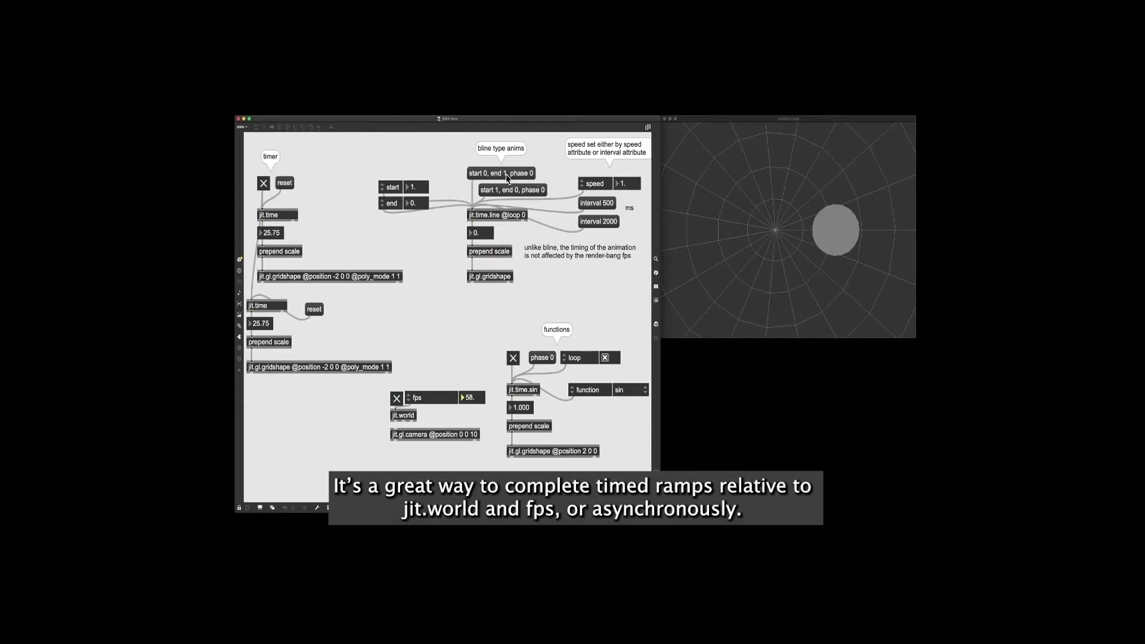
pyautogui.click(513, 357)
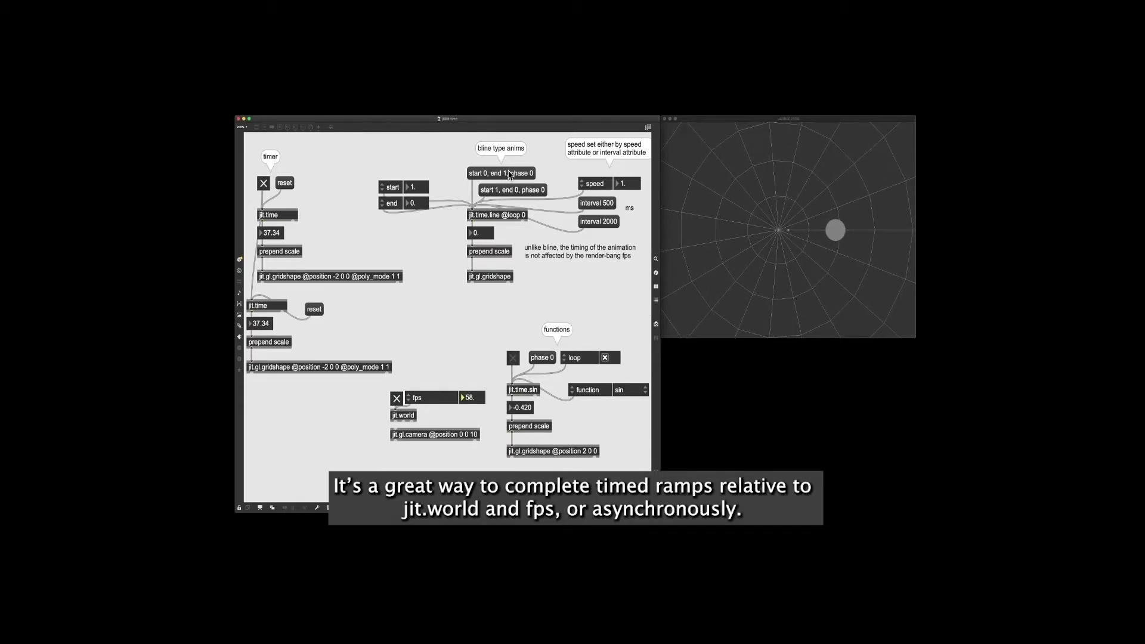
pyautogui.click(508, 174)
pyautogui.click(511, 191)
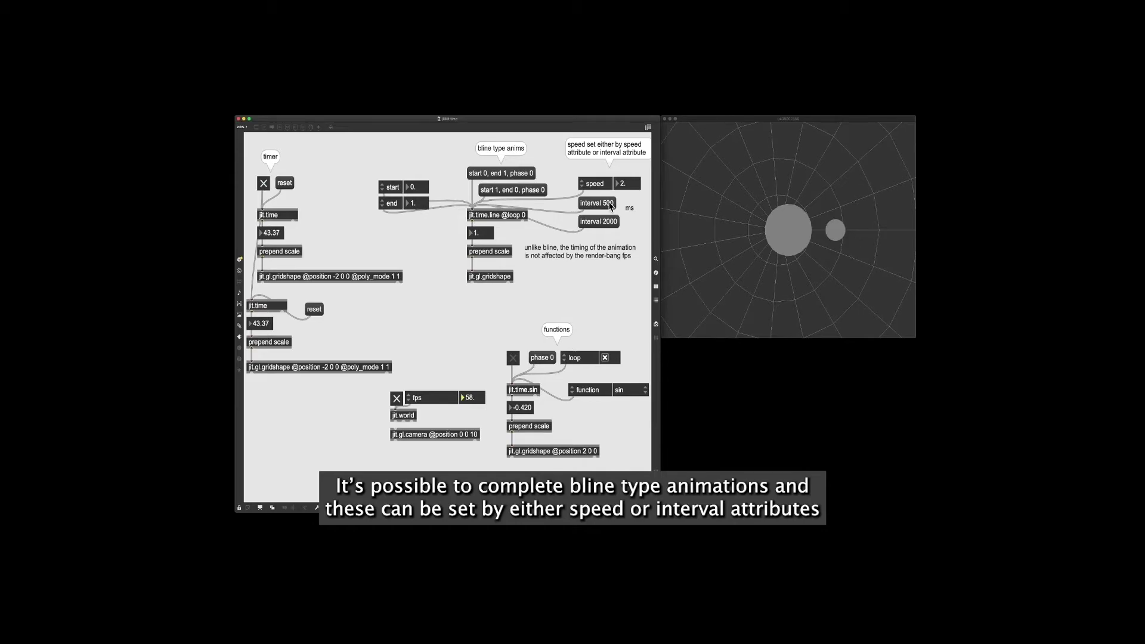
# Set the line ramp interval to 2000 ms and rerun the 1-to-0 and 0-to-1 ramps.
pyautogui.click(597, 222)
pyautogui.click(508, 188)
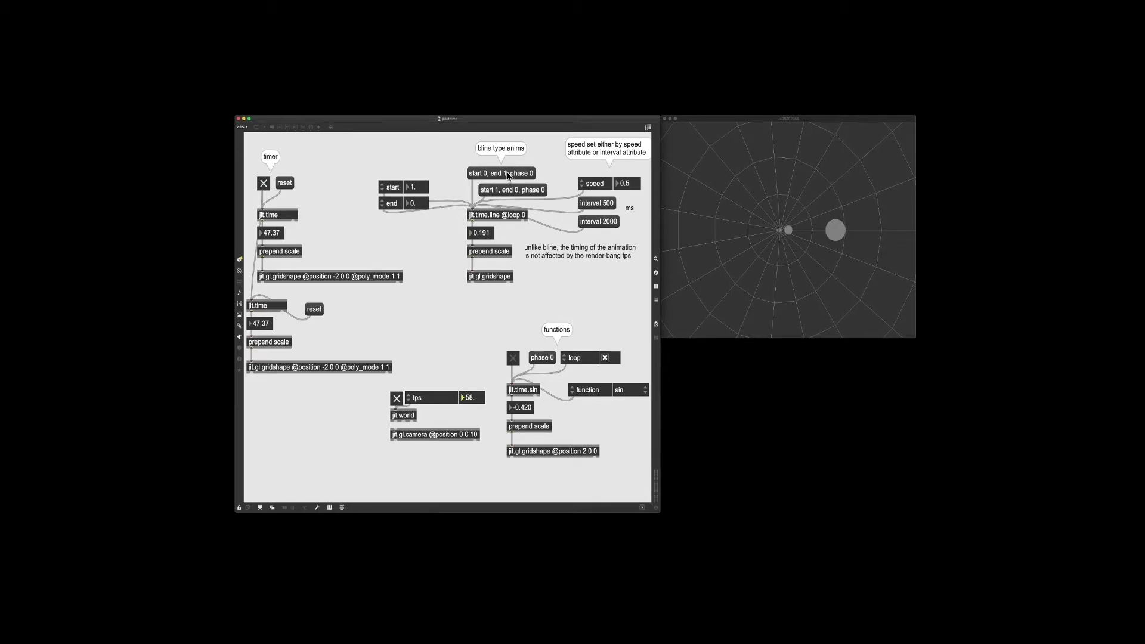
pyautogui.click(508, 173)
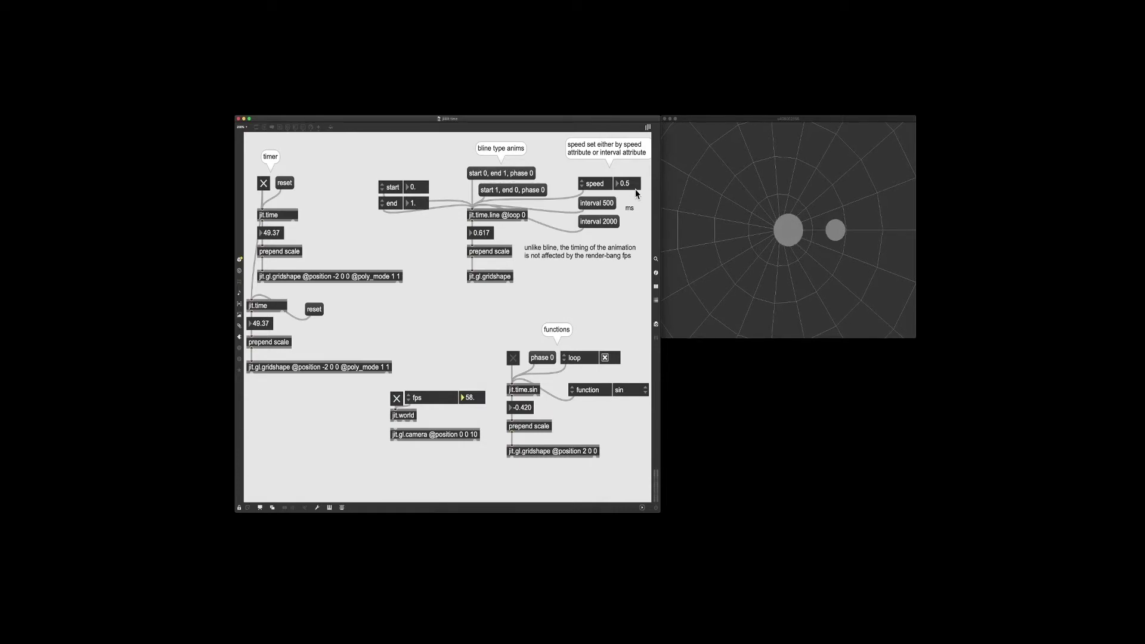
pyautogui.click(598, 203)
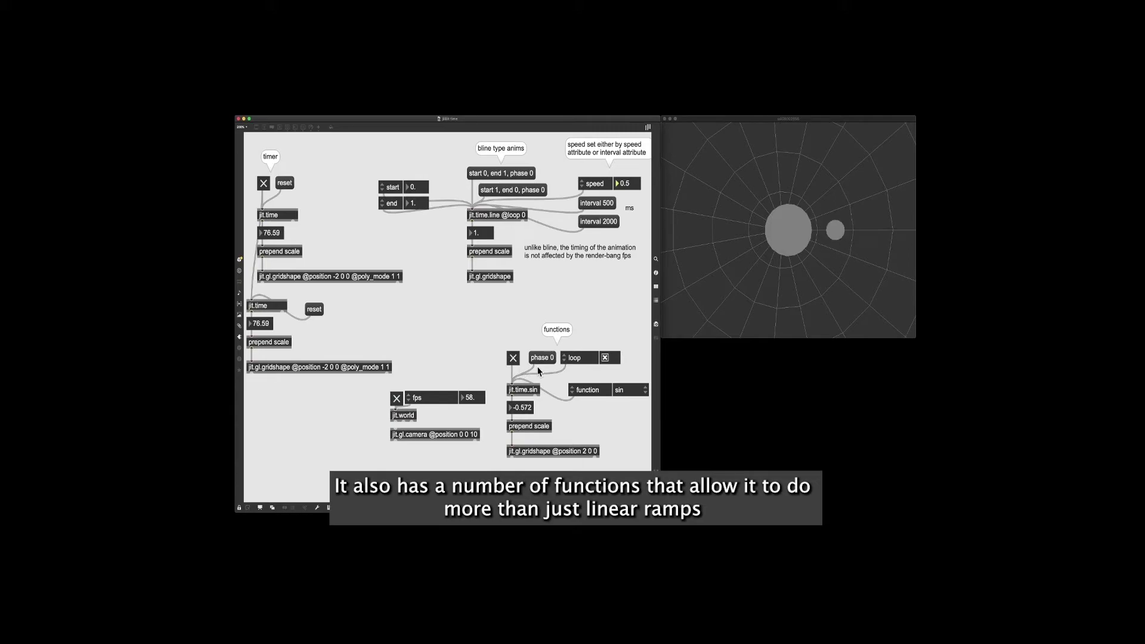
# Cycle jit.time.sin's function through saw, sine, line and triangle, ending on perlin.
pyautogui.click(590, 390)
pyautogui.click(601, 414)
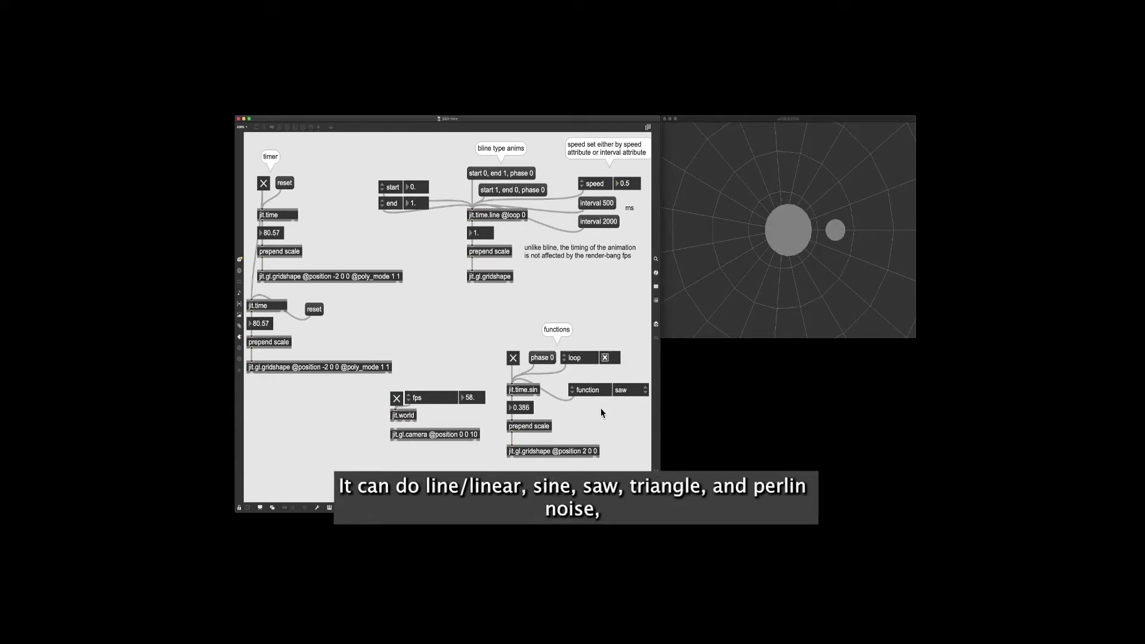
pyautogui.click(590, 391)
pyautogui.click(601, 406)
pyautogui.click(590, 390)
pyautogui.click(590, 390)
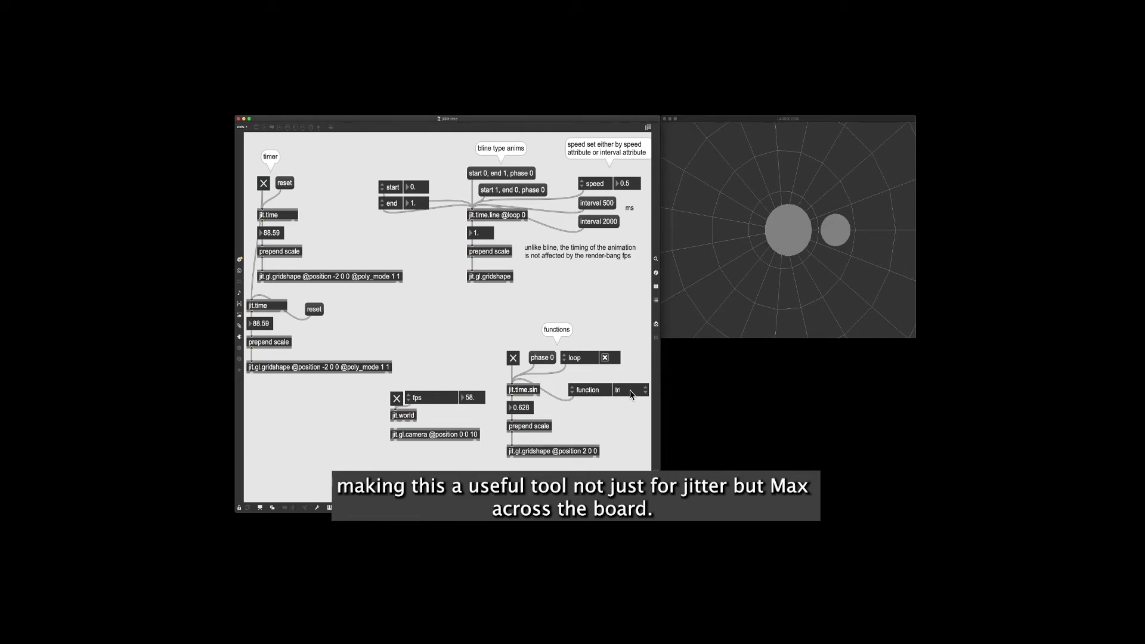
pyautogui.click(631, 394)
pyautogui.click(599, 418)
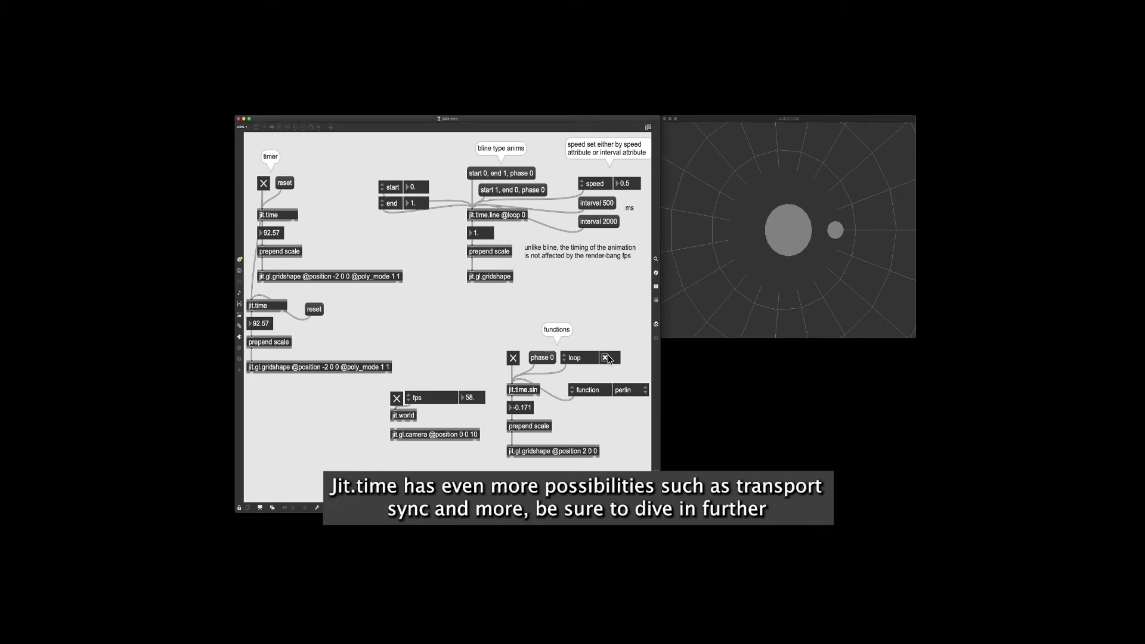
# Restart jit.time.line with 'start 1, end 0, phase 0' while perlin stays selected.
pyautogui.click(518, 191)
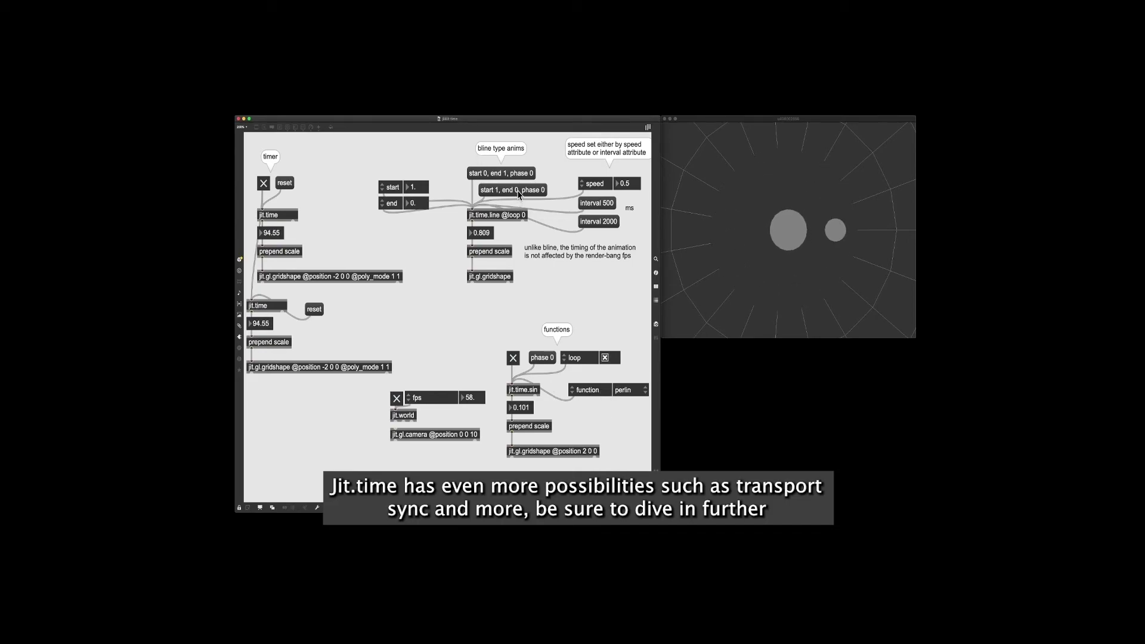